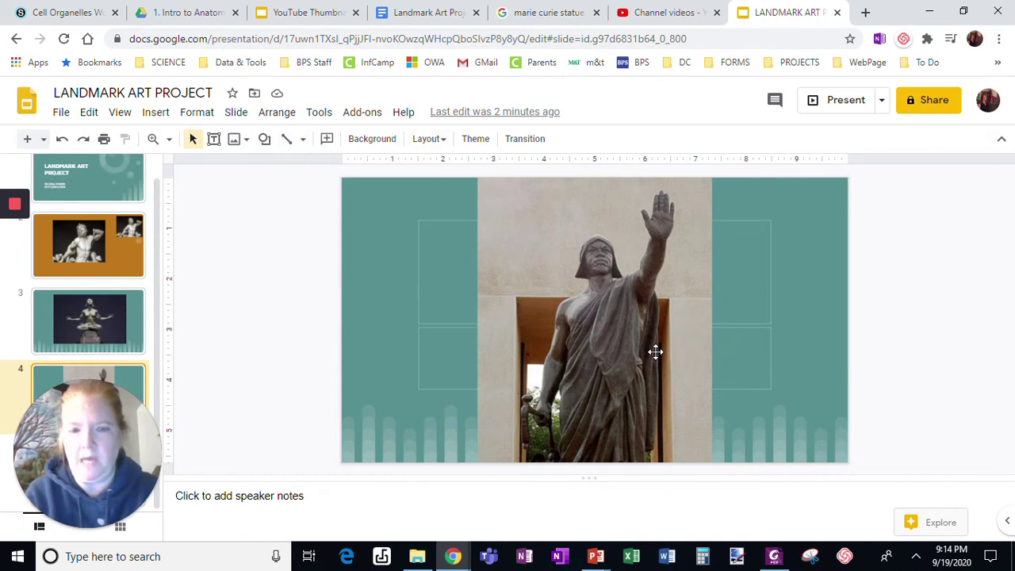
# Step: Open the Line tool's list of line types on the statue slide
pyautogui.click(295, 141)
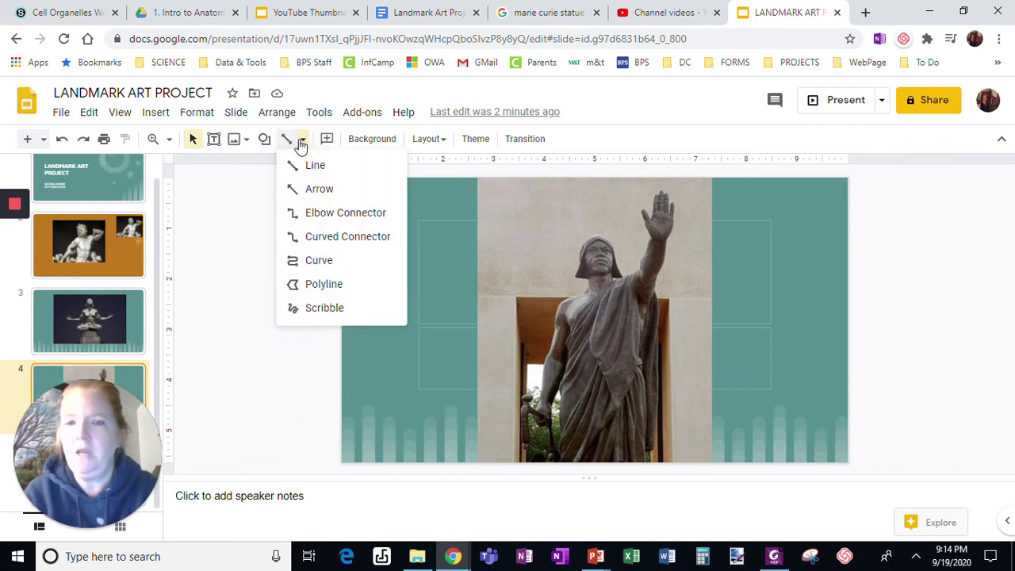
# Step: Draw an arrow from the right side of the slide ending at the statue's raised palm
pyautogui.click(313, 192)
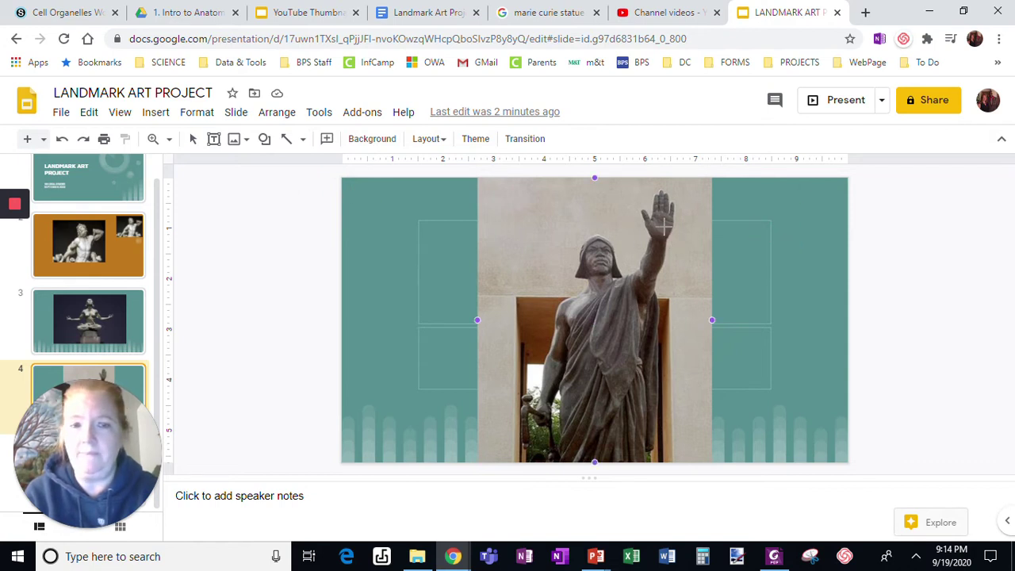
pyautogui.moveTo(780, 231); pyautogui.dragTo(664, 225)
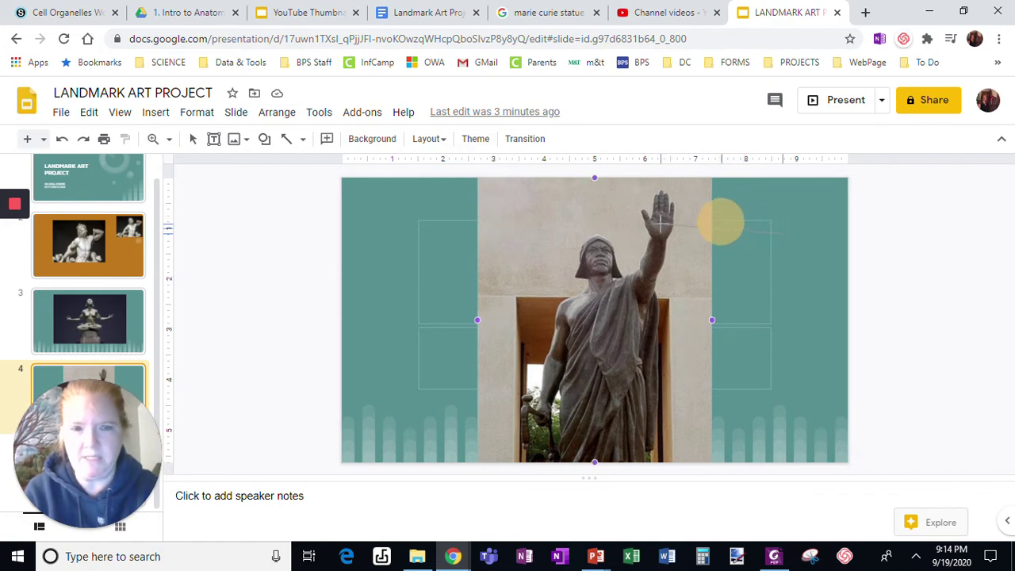
pyautogui.moveTo(665, 225); pyautogui.dragTo(660, 225)
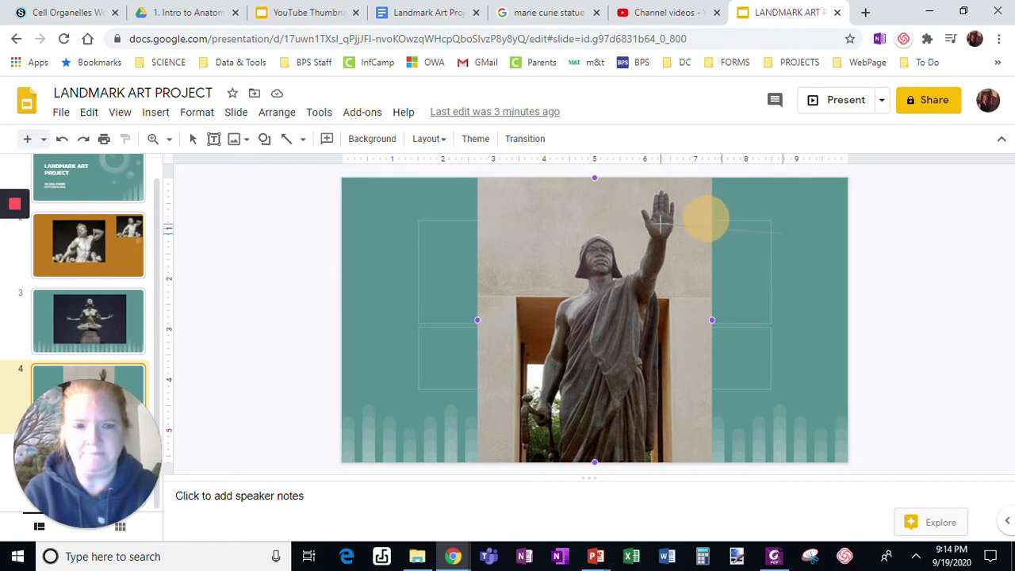
pyautogui.moveTo(660, 224); pyautogui.dragTo(661, 224)
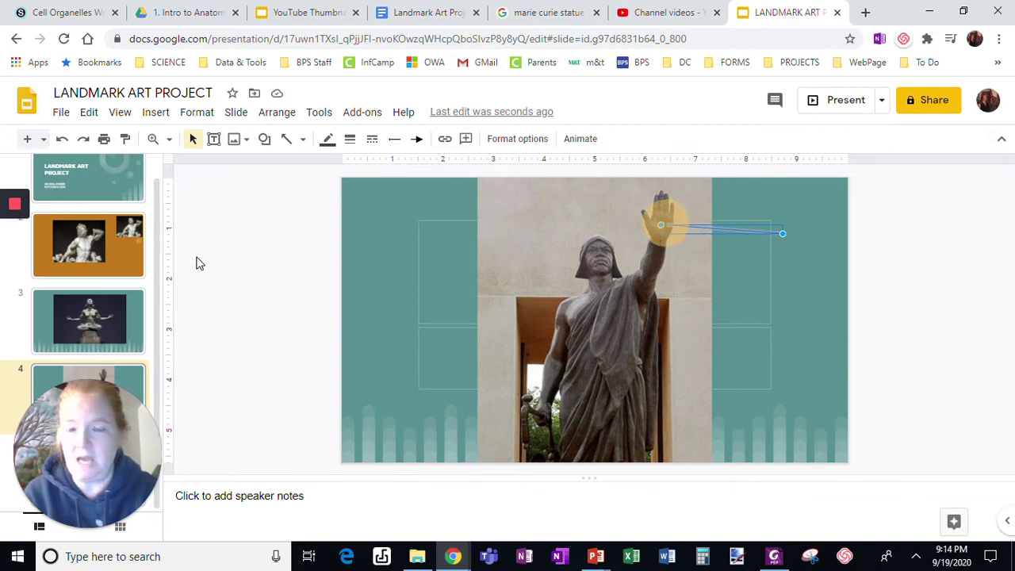
# Step: Make the palm arrow magenta with a 4px line weight
pyautogui.click(329, 140)
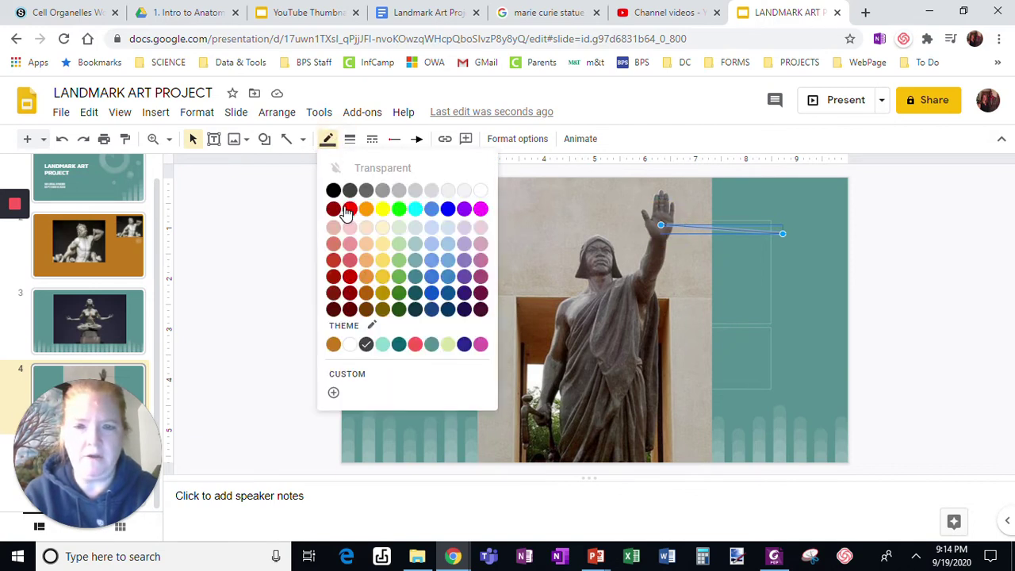
pyautogui.rightClick(478, 212)
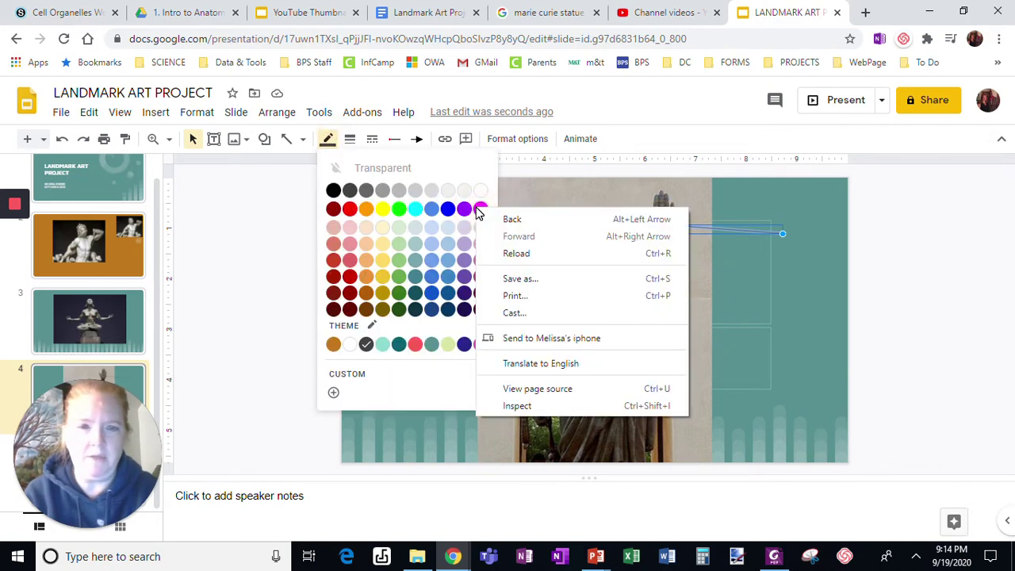
pyautogui.click(479, 210)
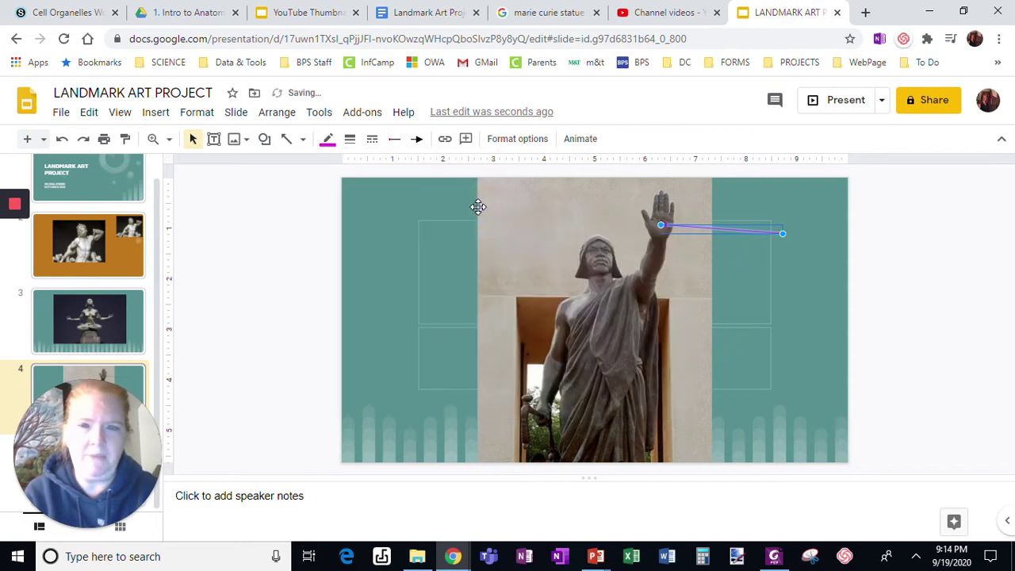
pyautogui.click(350, 141)
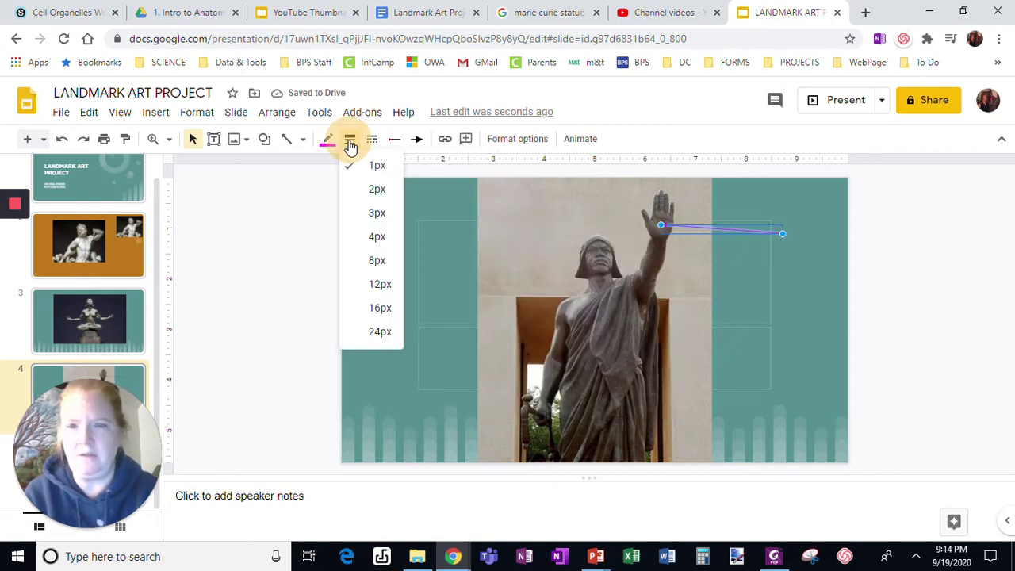
pyautogui.click(367, 239)
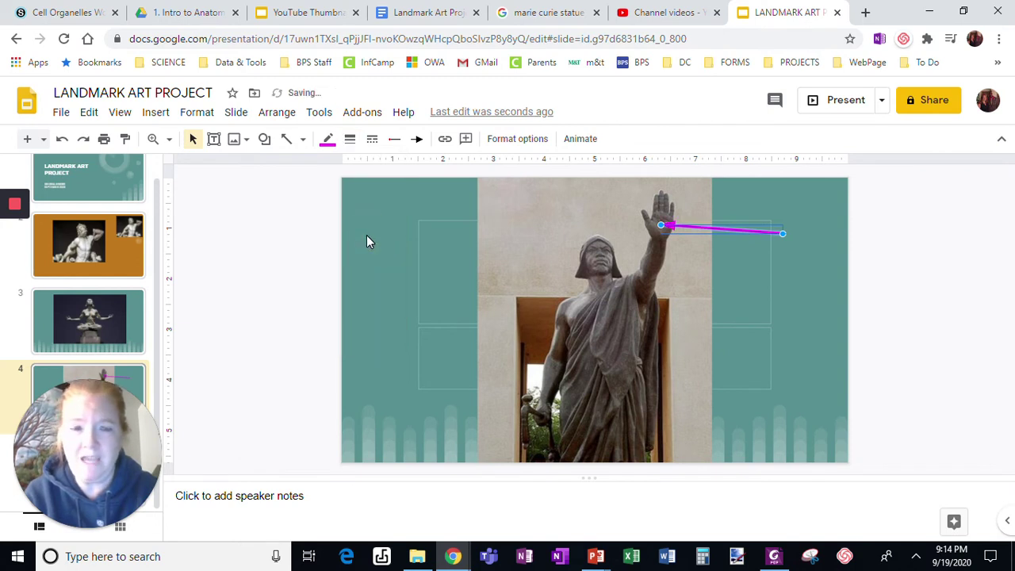
# Step: Try an 8px weight, return to 4px, and recolor the palm arrow black
pyautogui.rightClick(347, 147)
pyautogui.click(352, 146)
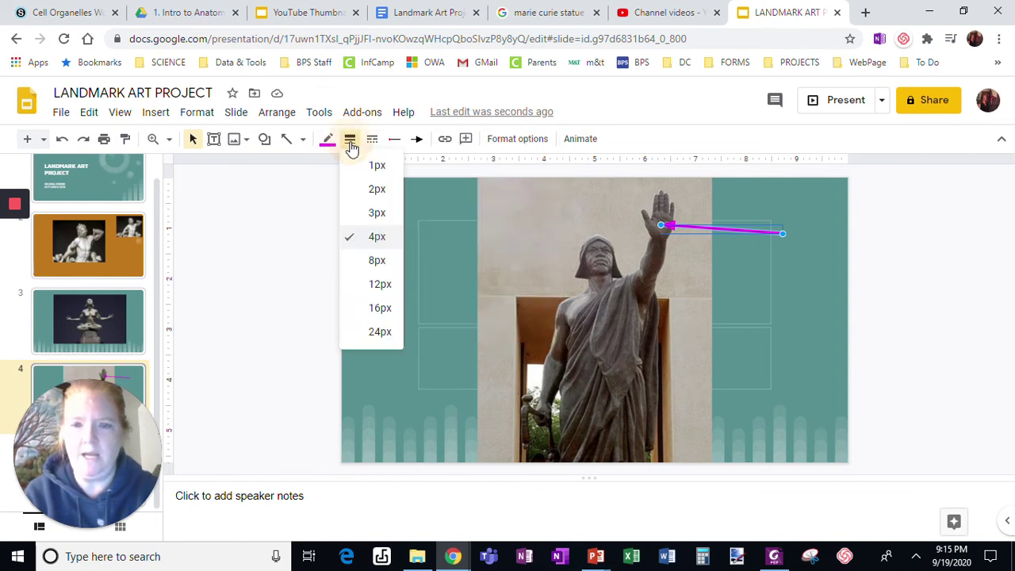
pyautogui.click(357, 261)
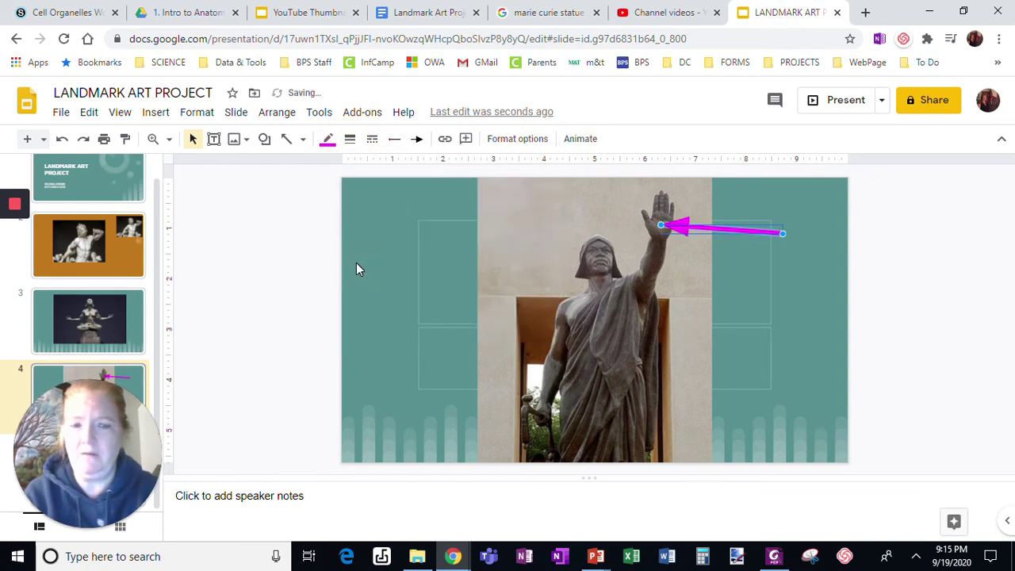
pyautogui.click(349, 139)
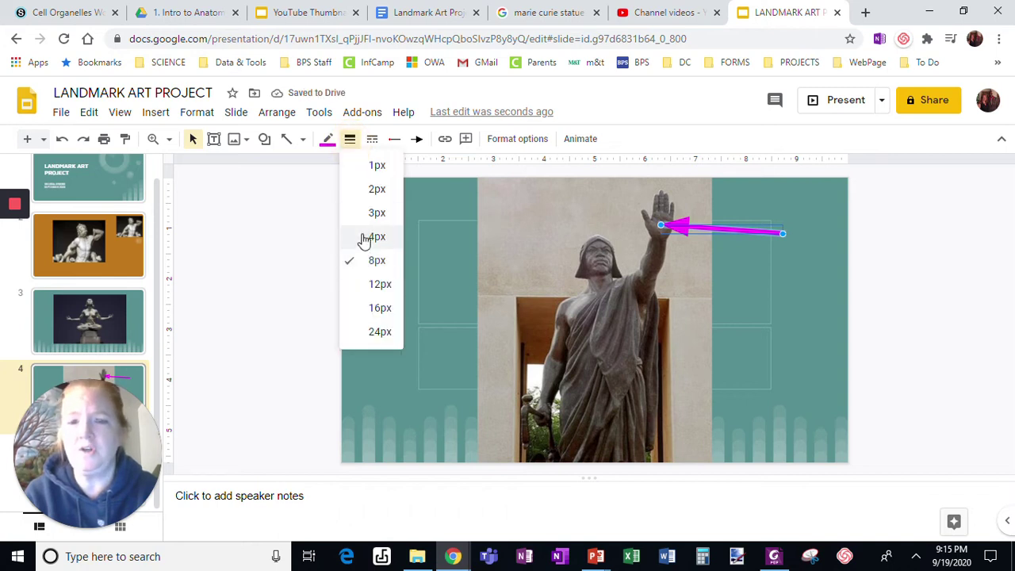
pyautogui.click(364, 237)
pyautogui.click(327, 143)
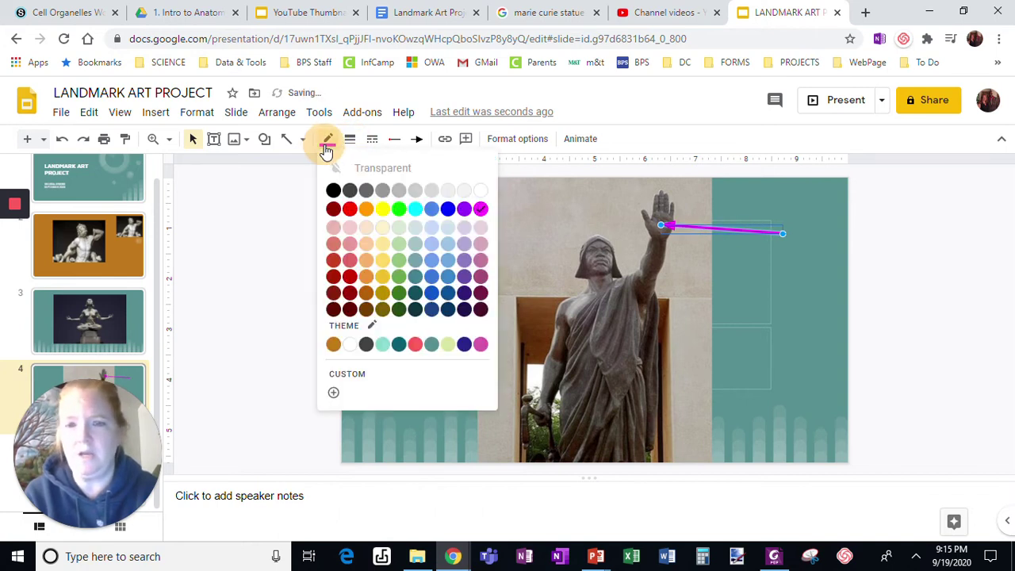
pyautogui.click(333, 191)
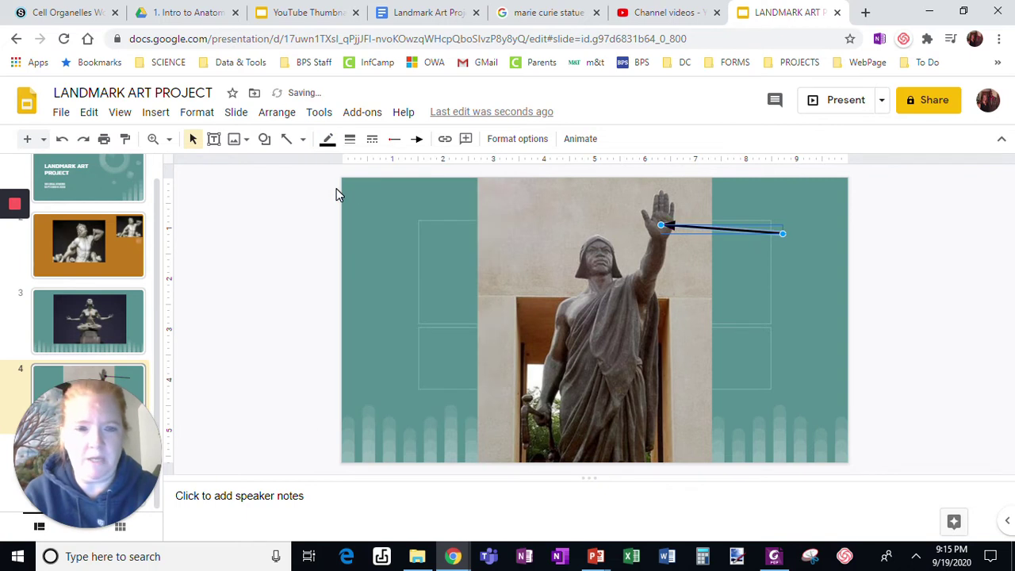
# Step: After trying yellow and dark blue, color the palm arrow dark red and deselect it
pyautogui.click(328, 141)
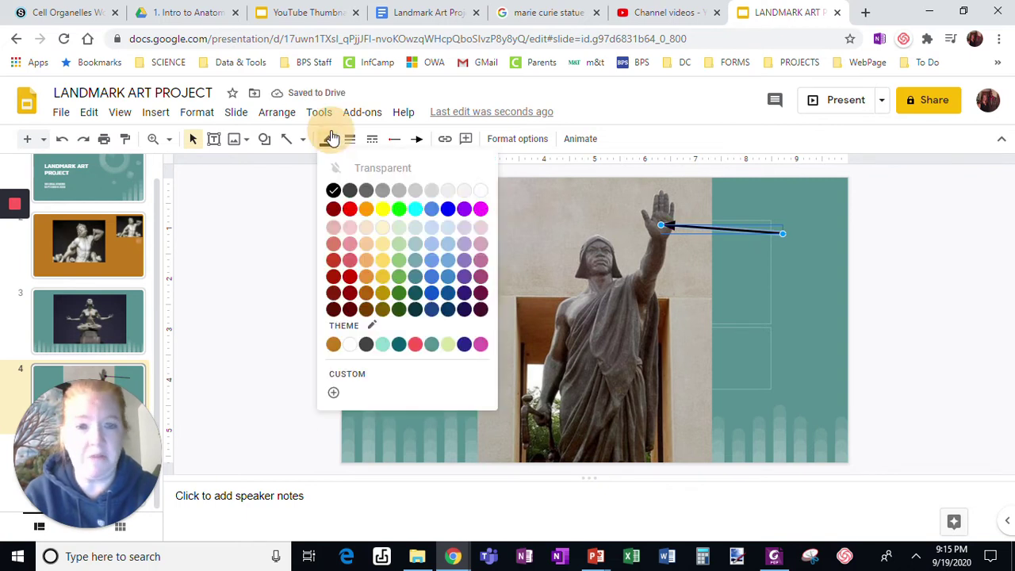
pyautogui.click(381, 210)
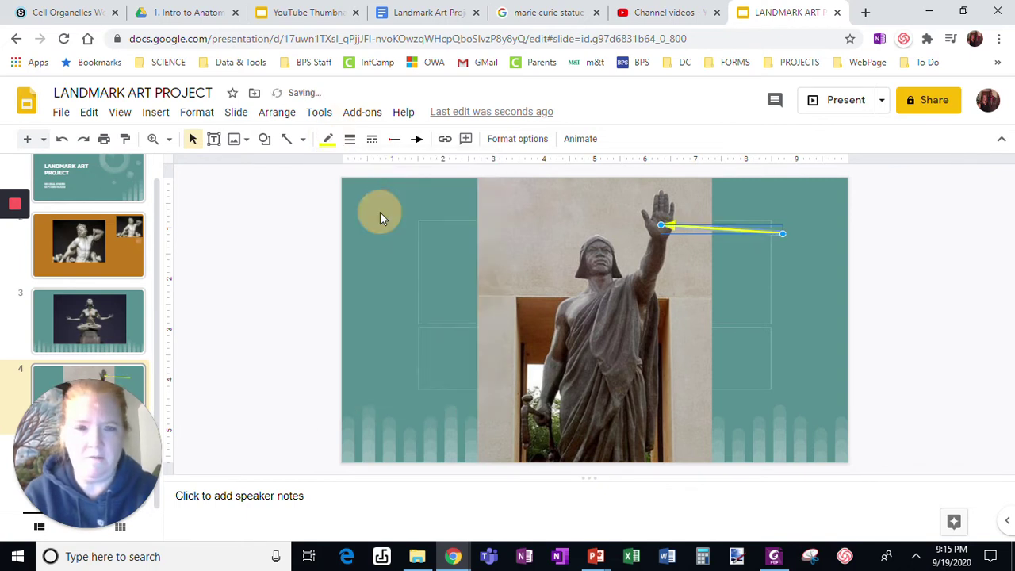
pyautogui.click(333, 146)
pyautogui.click(352, 278)
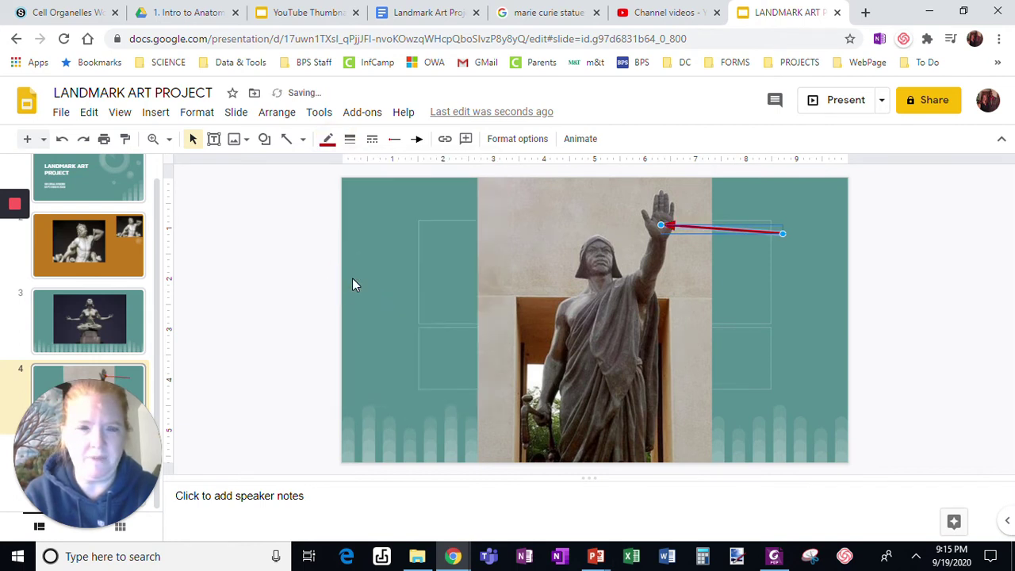
pyautogui.click(328, 146)
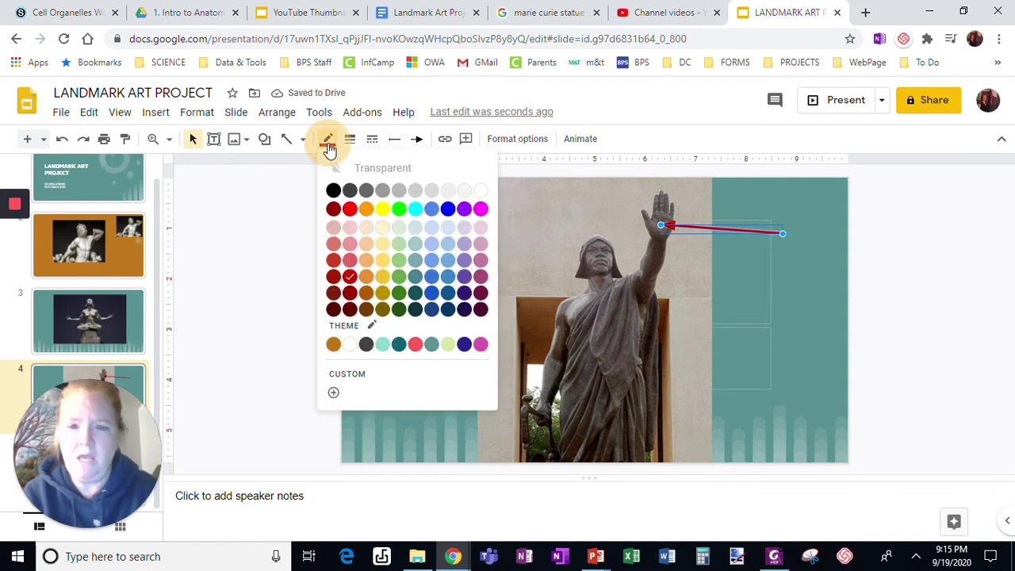
pyautogui.rightClick(464, 356)
pyautogui.click(464, 349)
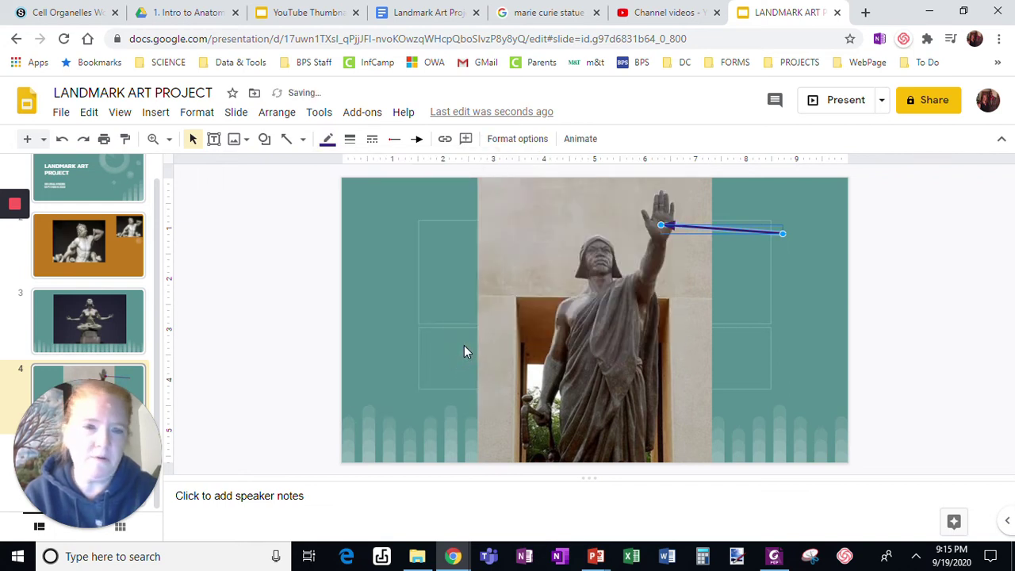
pyautogui.click(328, 148)
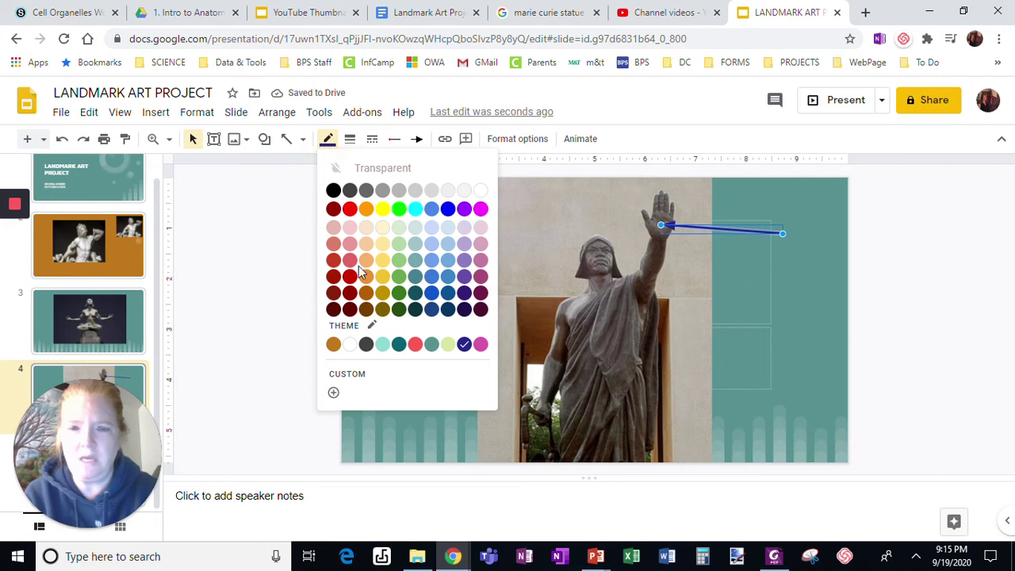
pyautogui.click(351, 293)
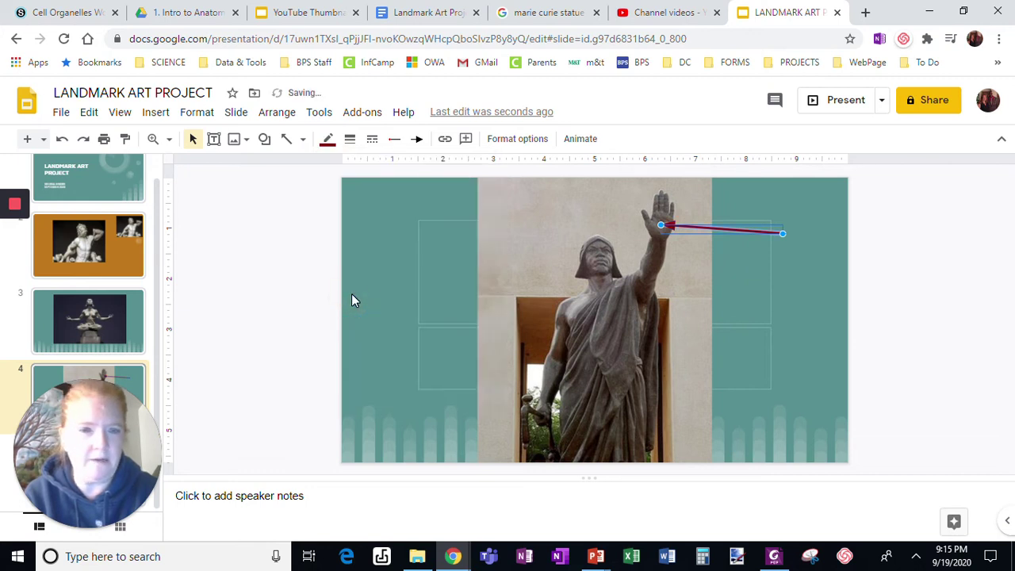
pyautogui.click(290, 280)
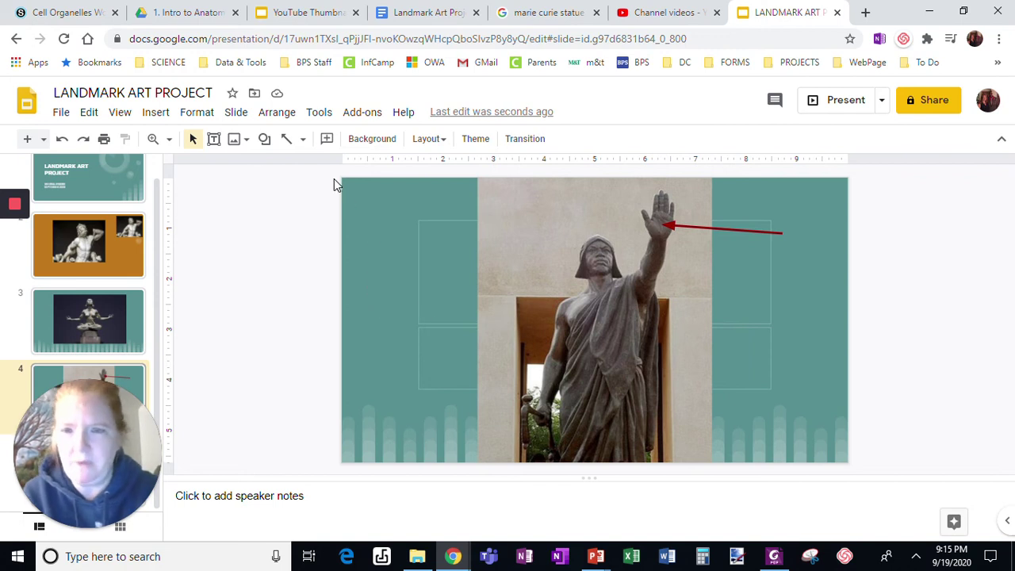
# Step: Draw an arrow from the left pointing at the statue's shoulder
pyautogui.click(302, 139)
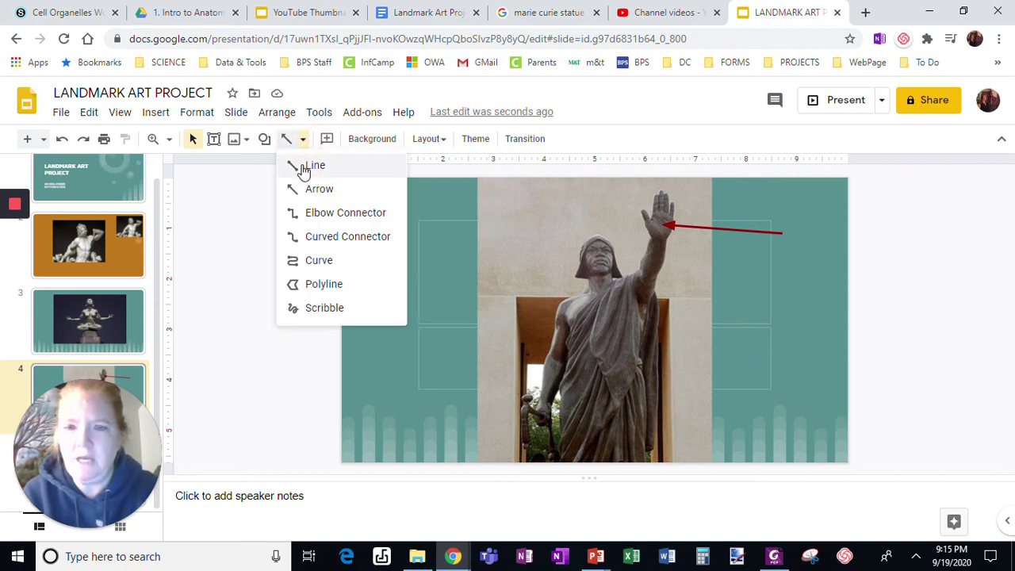
pyautogui.click(306, 192)
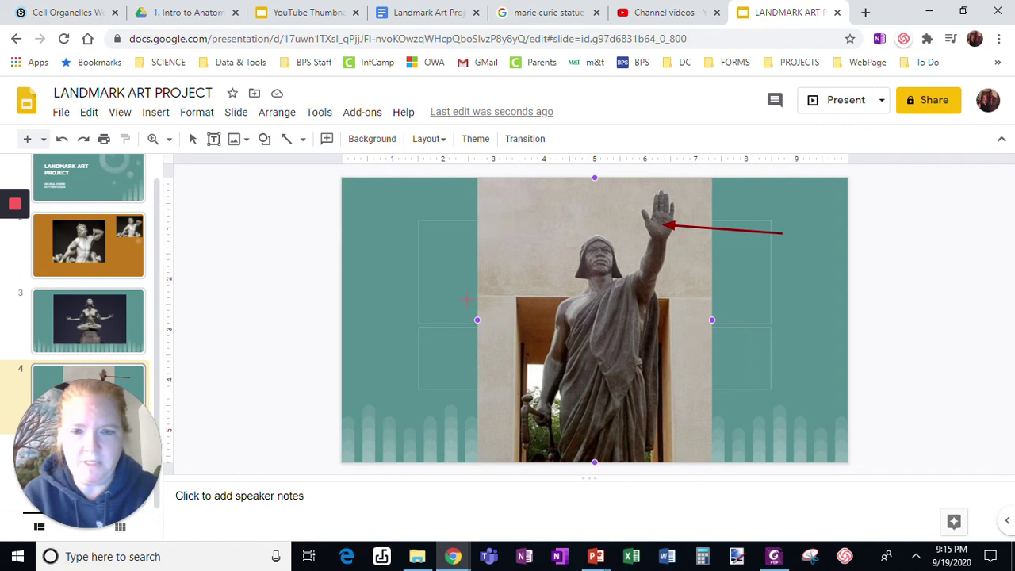
pyautogui.moveTo(467, 299); pyautogui.dragTo(492, 305)
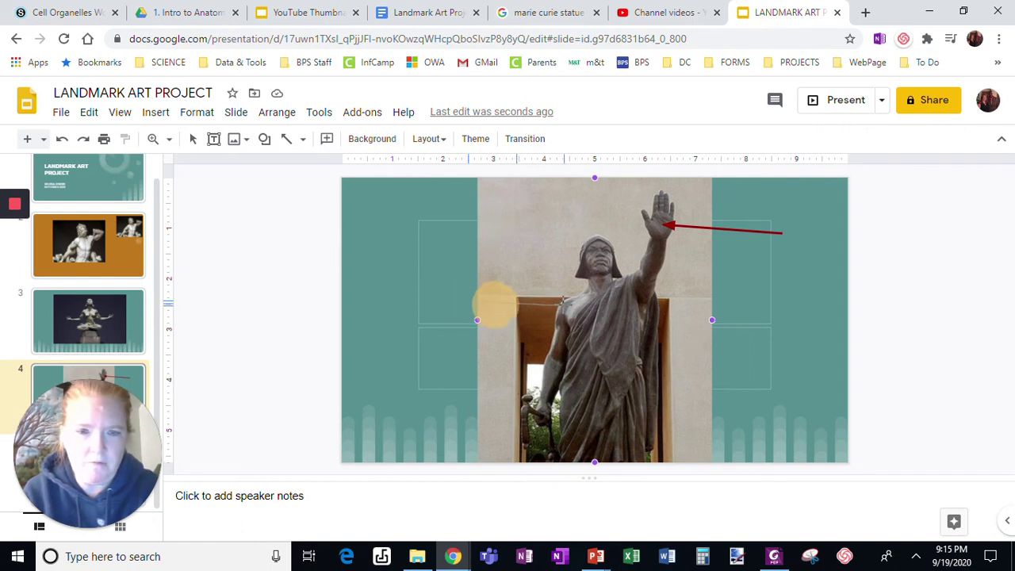
pyautogui.moveTo(494, 304); pyautogui.dragTo(561, 300)
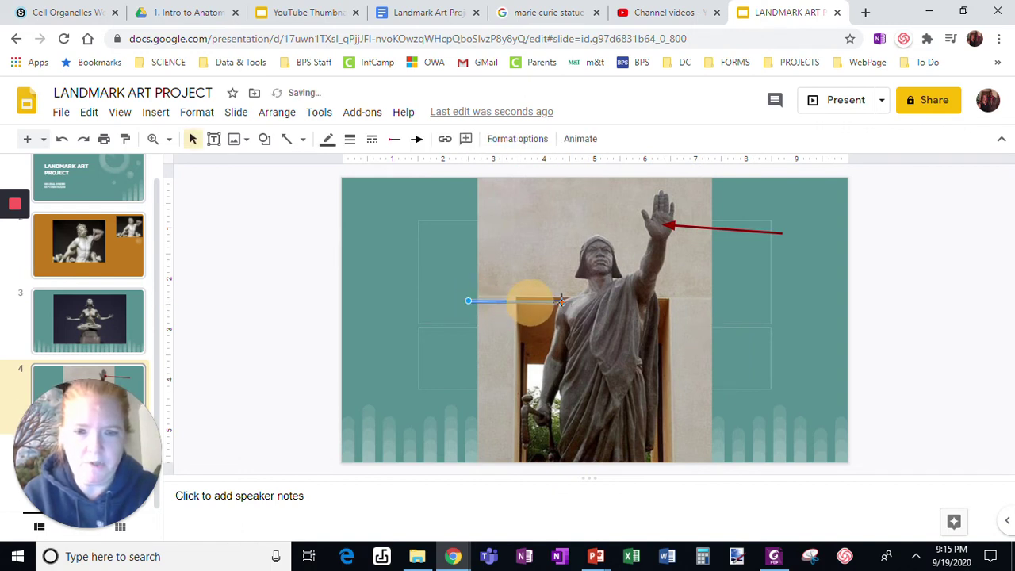
# Step: Make the shoulder arrow 4px thick and dark red, then deselect it
pyautogui.click(350, 139)
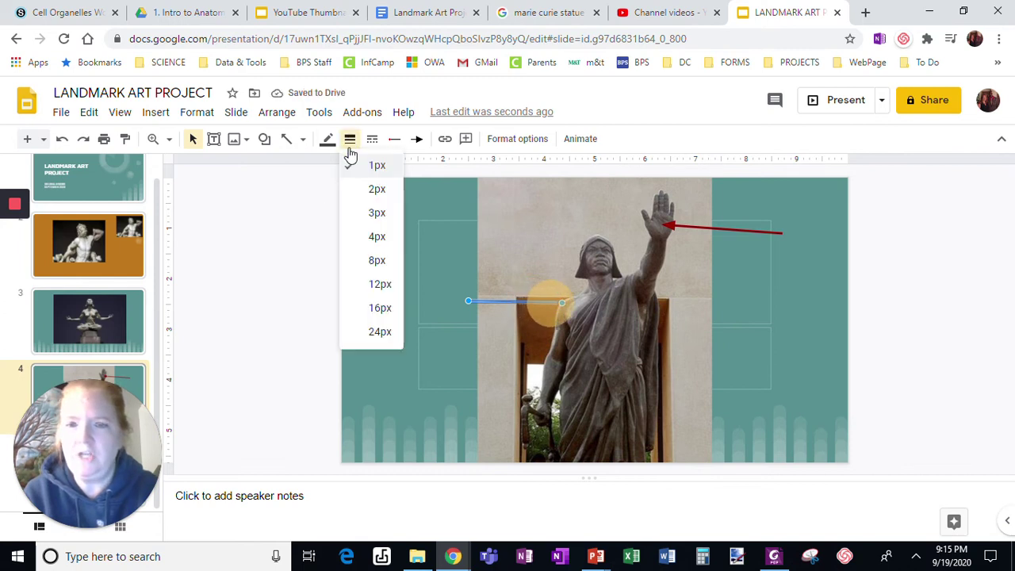
pyautogui.click(377, 238)
pyautogui.click(328, 139)
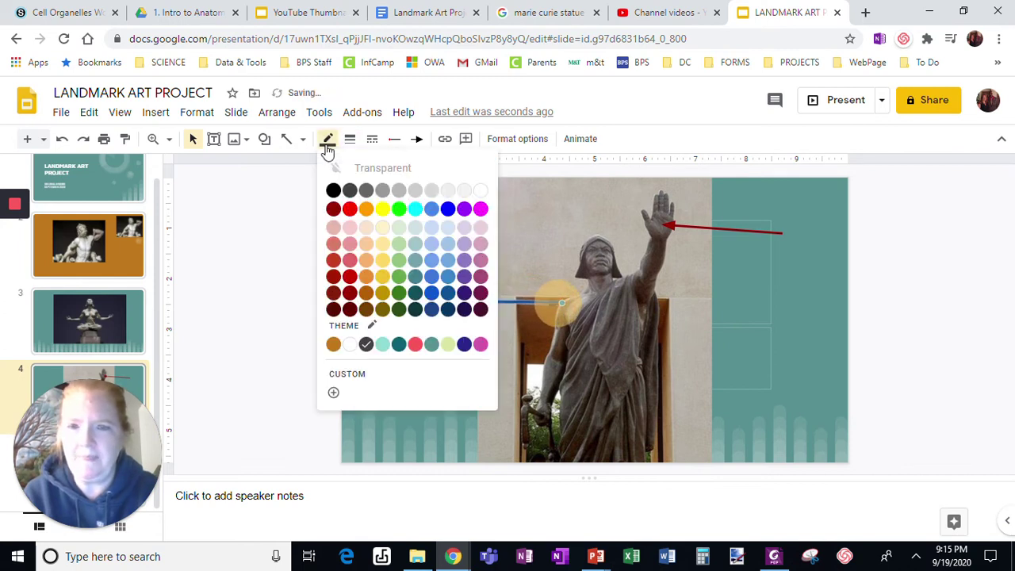
pyautogui.click(348, 292)
pyautogui.click(295, 287)
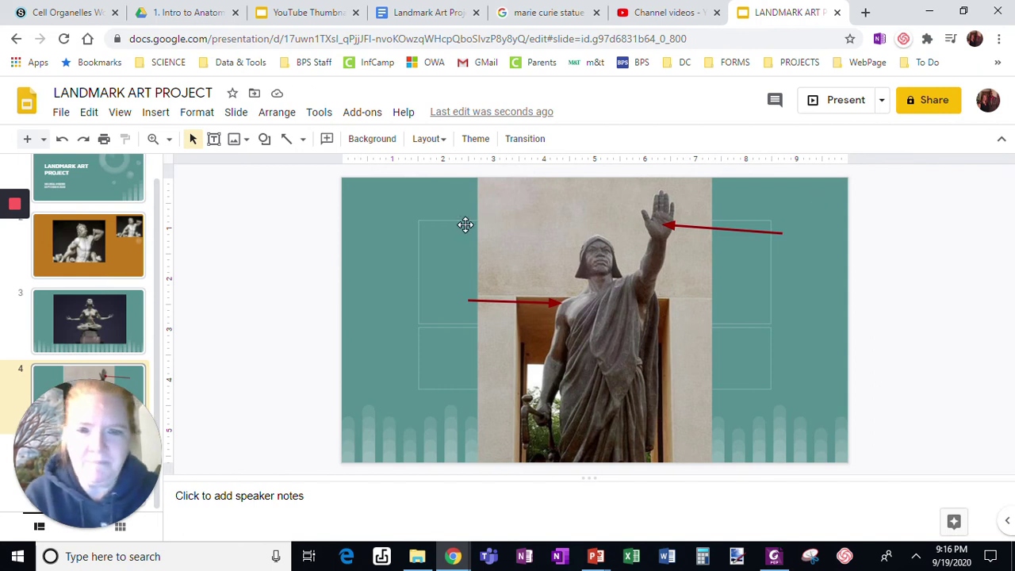
# Step: Draw an arrow angled down from the upper left to the statue's eye
pyautogui.rightClick(303, 141)
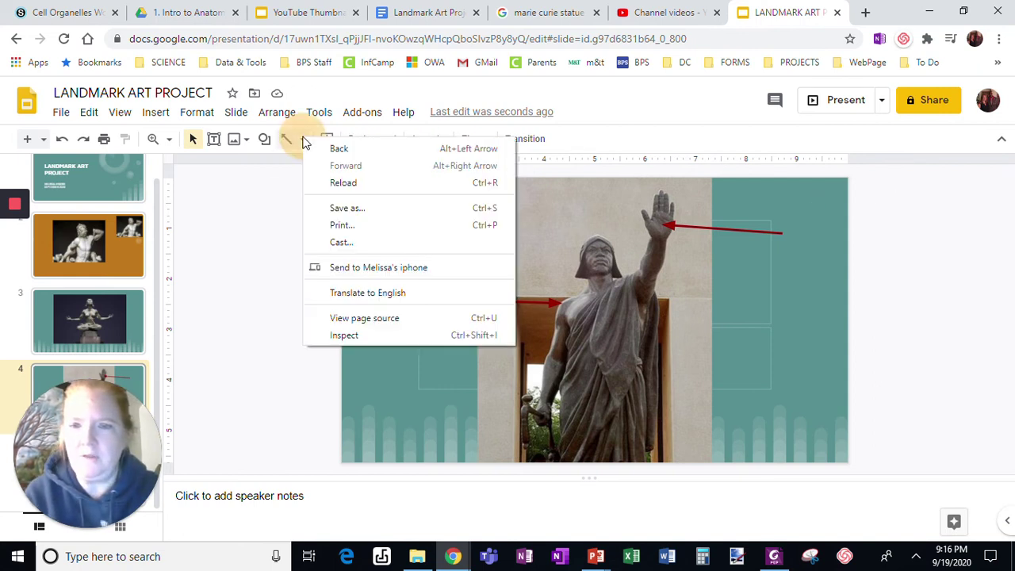
pyautogui.click(303, 142)
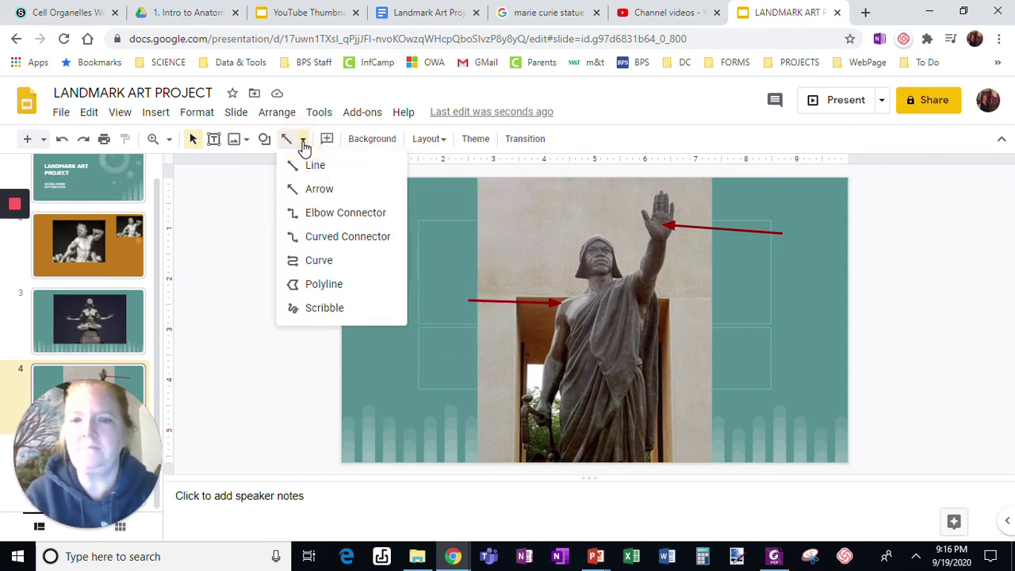
pyautogui.click(308, 189)
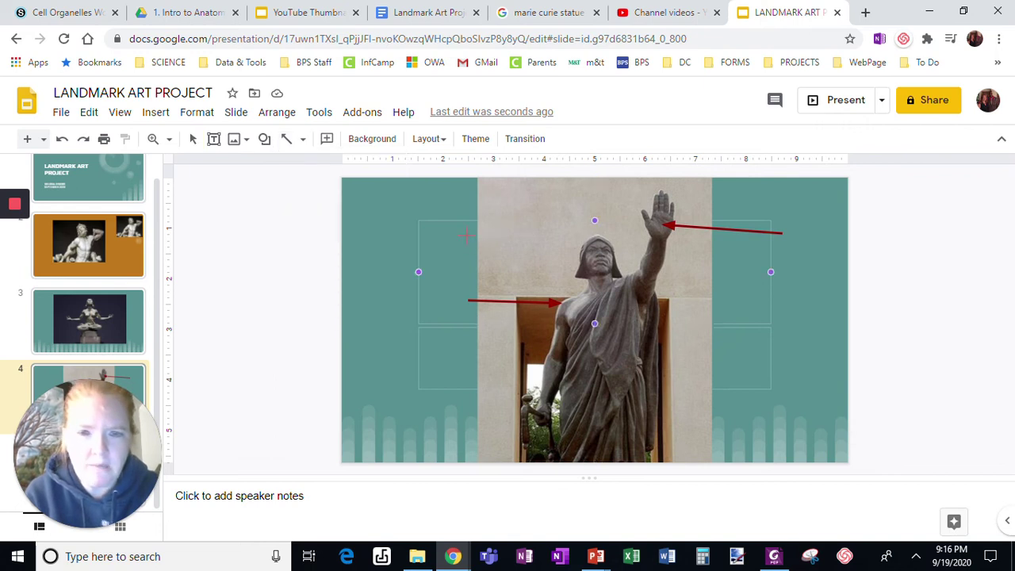
pyautogui.moveTo(508, 213); pyautogui.dragTo(587, 249)
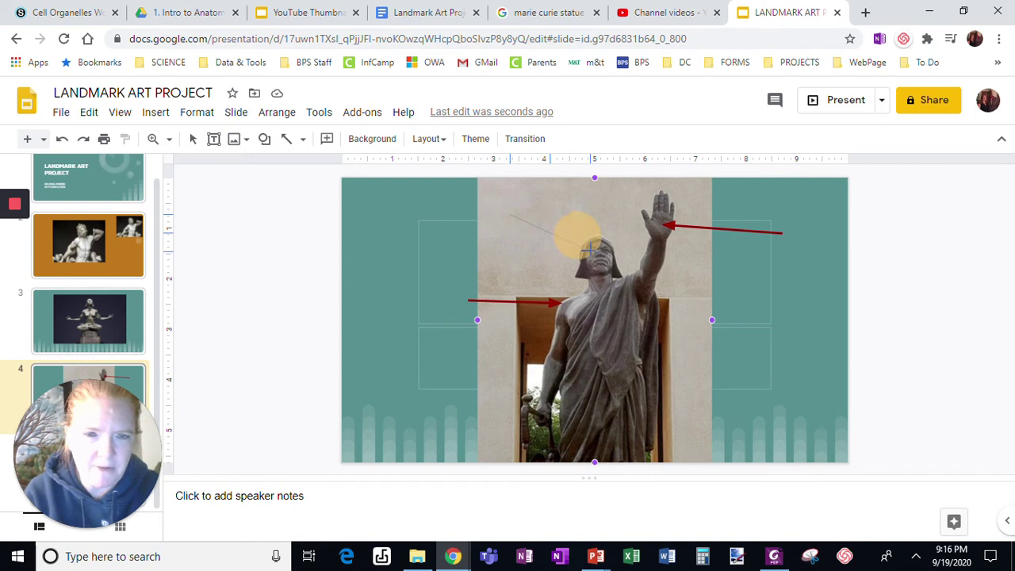
pyautogui.moveTo(589, 250); pyautogui.dragTo(591, 252)
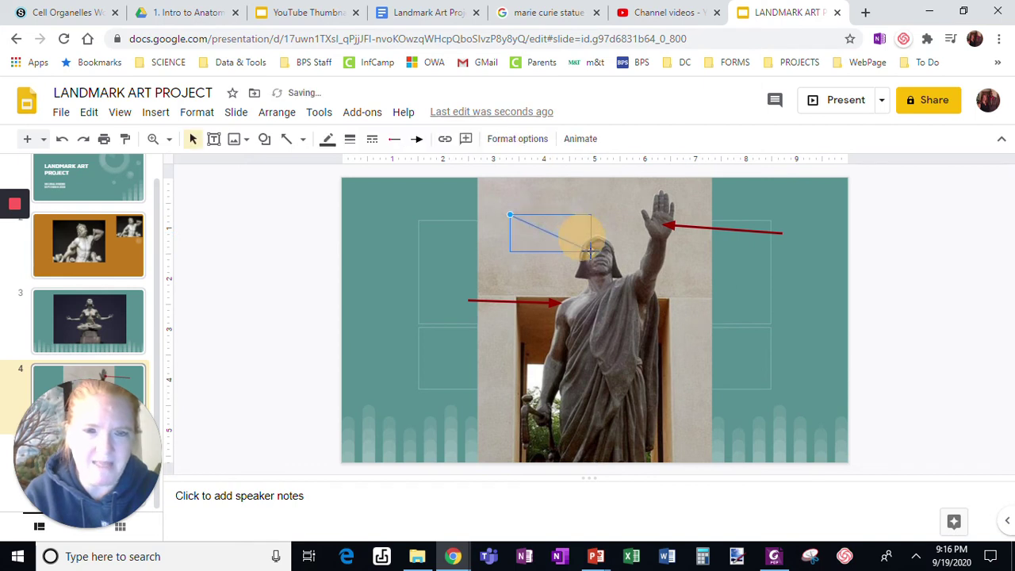
# Step: Make the eye arrow 4px thick and dark red, then deselect it
pyautogui.click(359, 141)
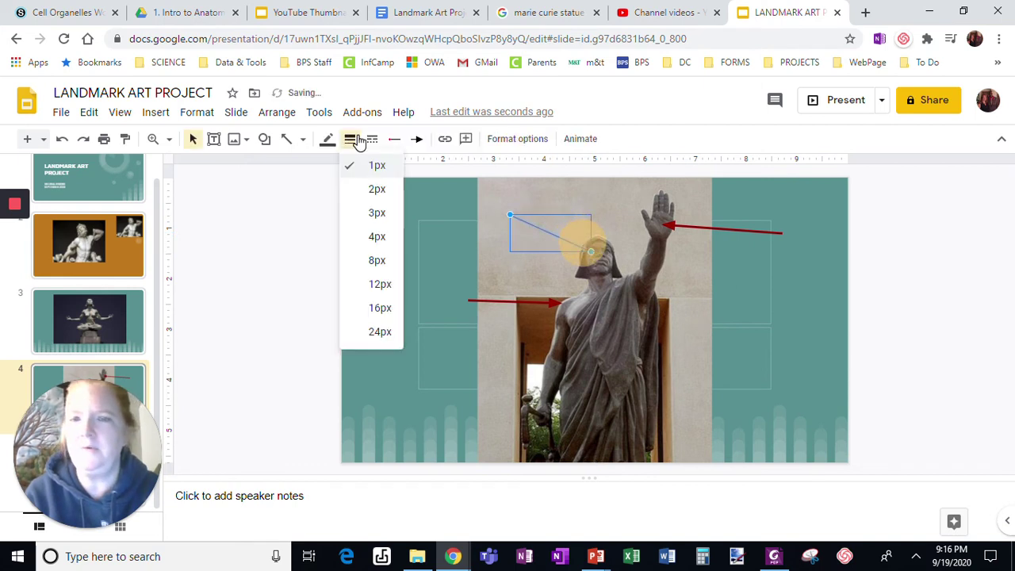
pyautogui.click(364, 238)
pyautogui.click(326, 140)
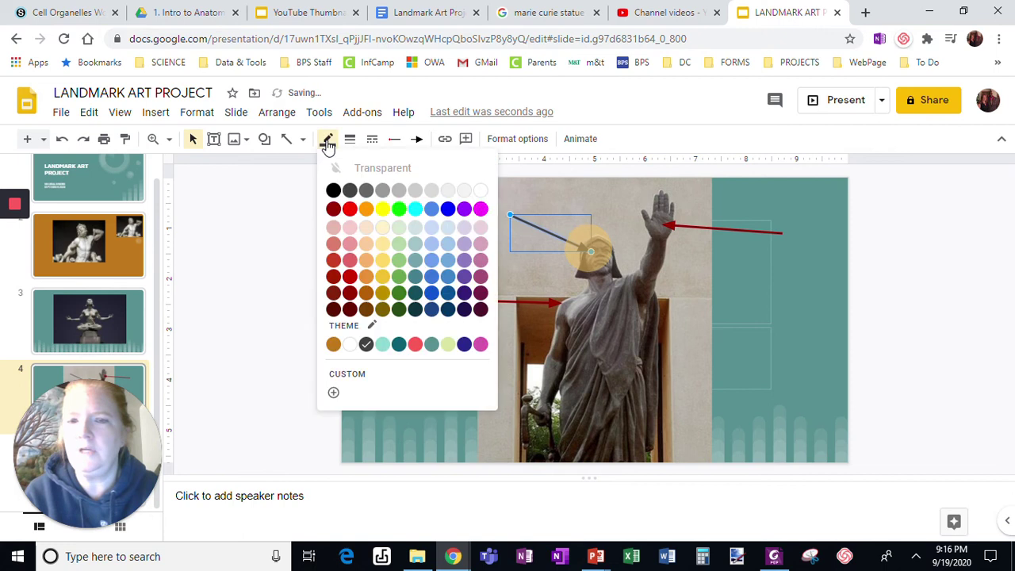
pyautogui.click(350, 293)
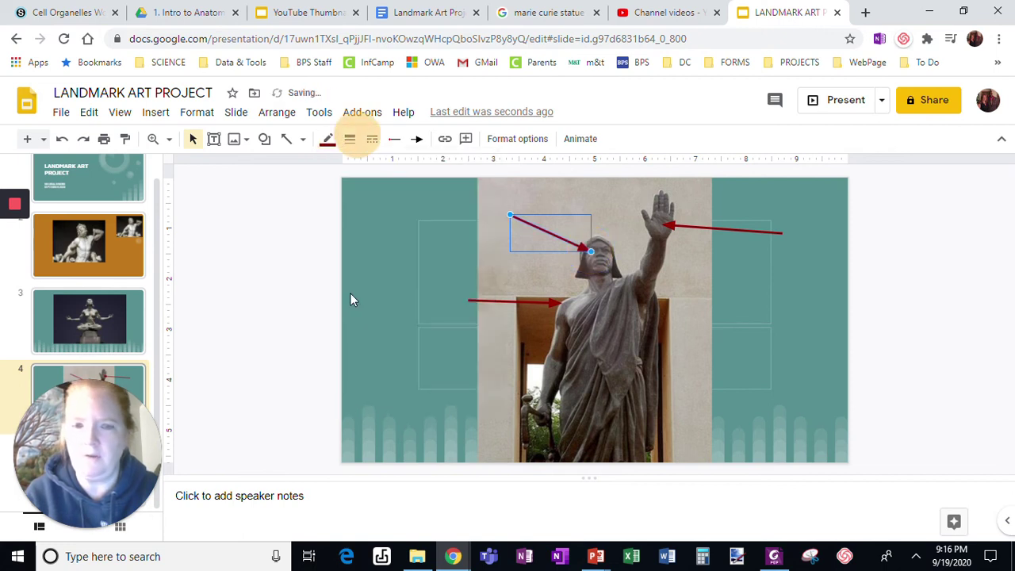
pyautogui.click(277, 298)
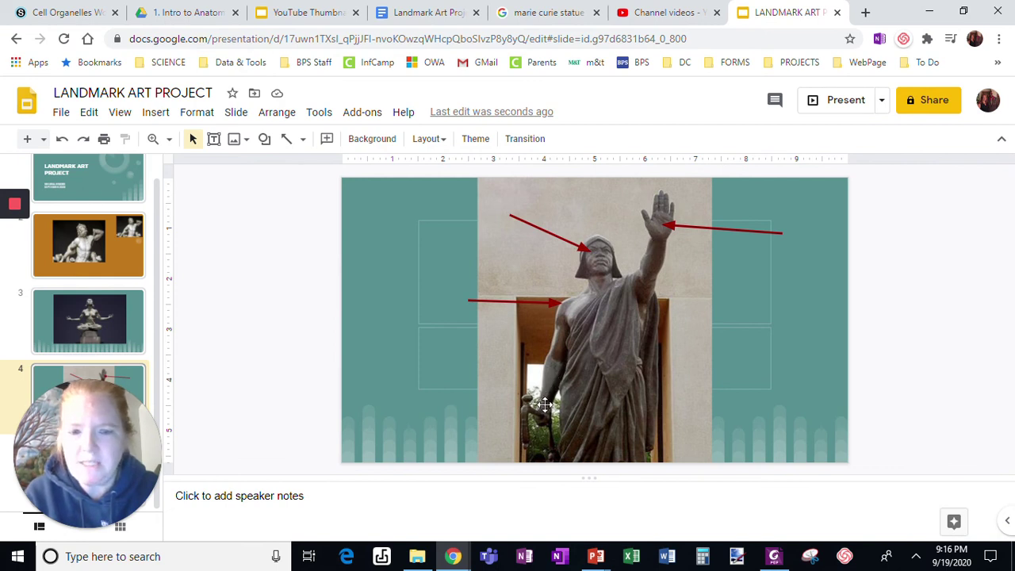
# Step: Draw an arrow from the lower left pointing at the statue's lowered hand
pyautogui.click(303, 140)
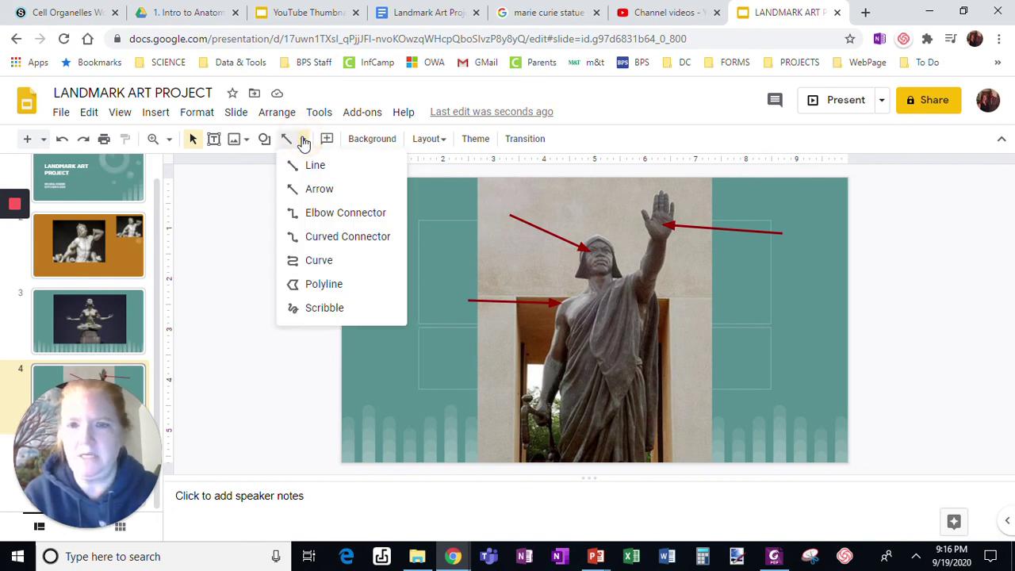
pyautogui.click(318, 189)
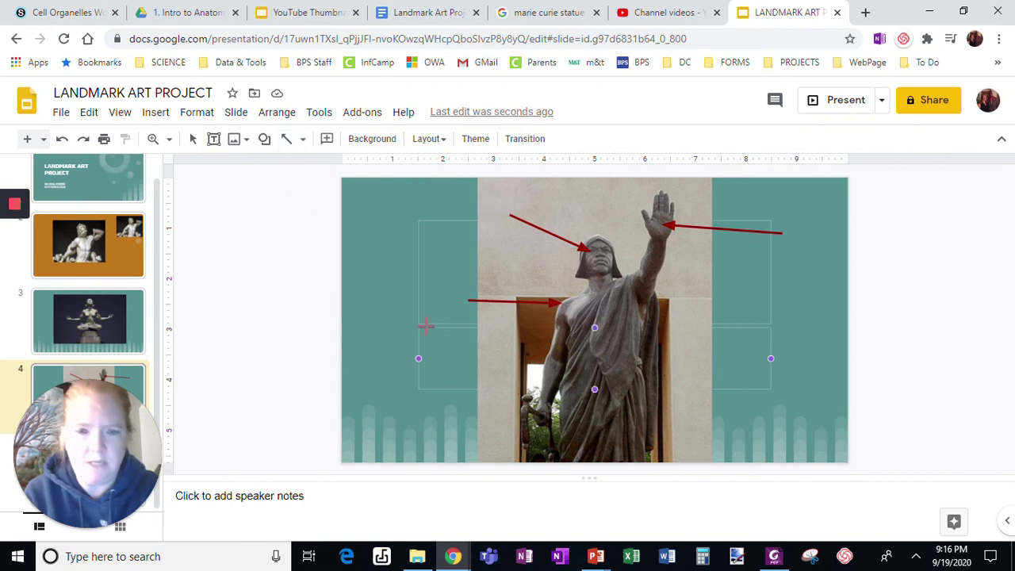
pyautogui.moveTo(462, 398); pyautogui.dragTo(538, 407)
# Step: Make the hand arrow 4px thick and dark red, then deselect it
pyautogui.click(350, 139)
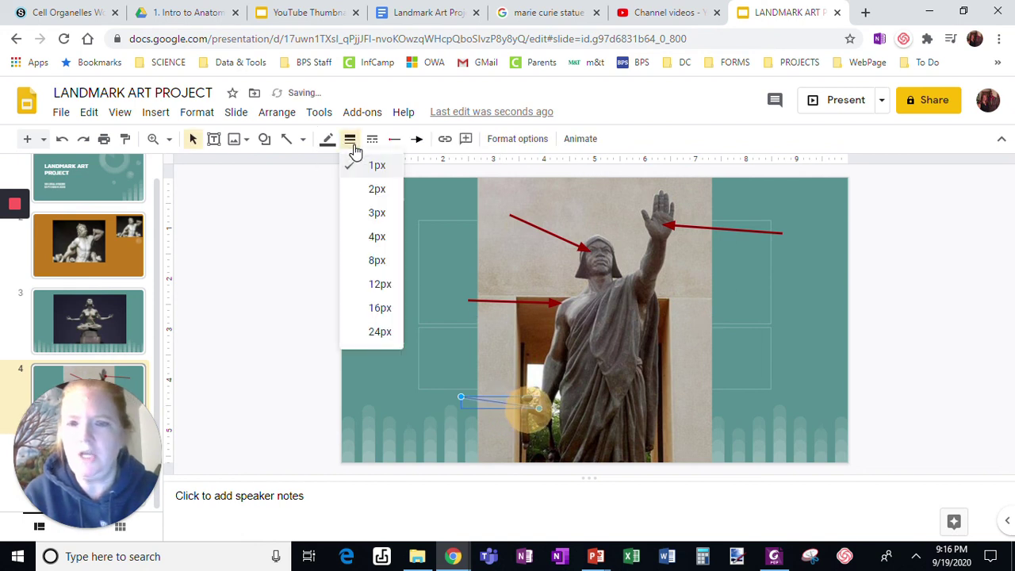
pyautogui.click(376, 237)
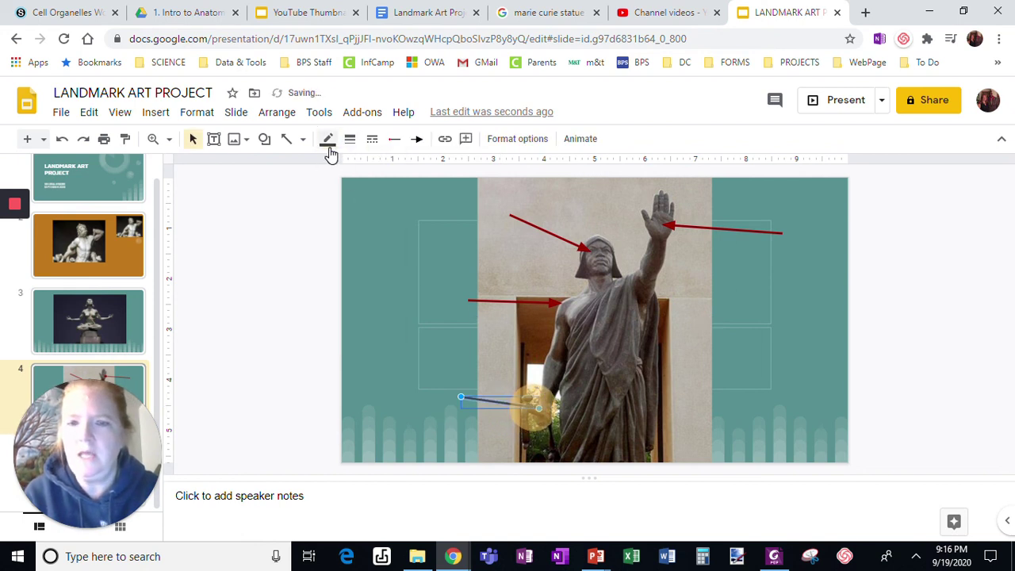
pyautogui.click(330, 148)
pyautogui.click(346, 292)
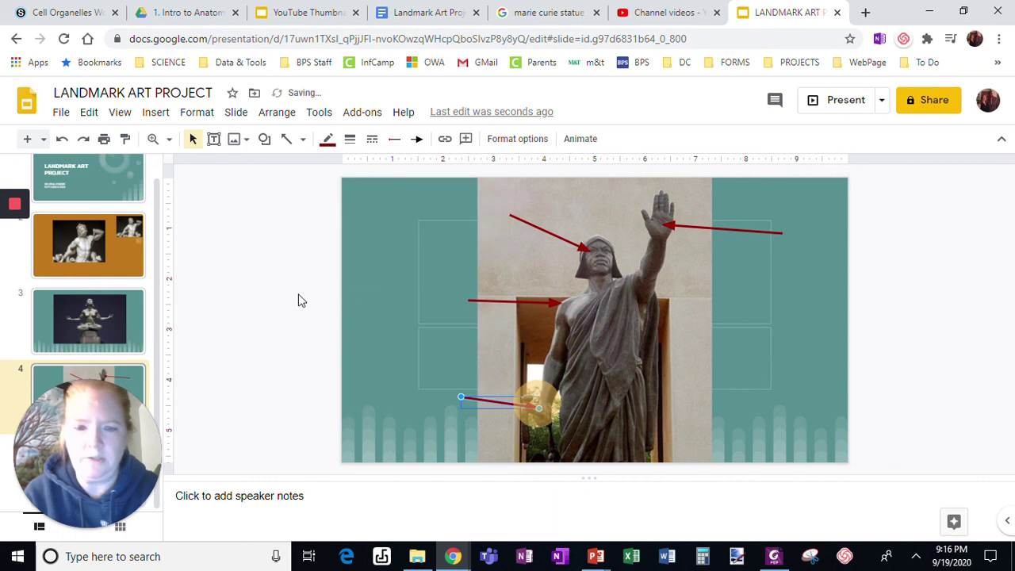
pyautogui.click(284, 301)
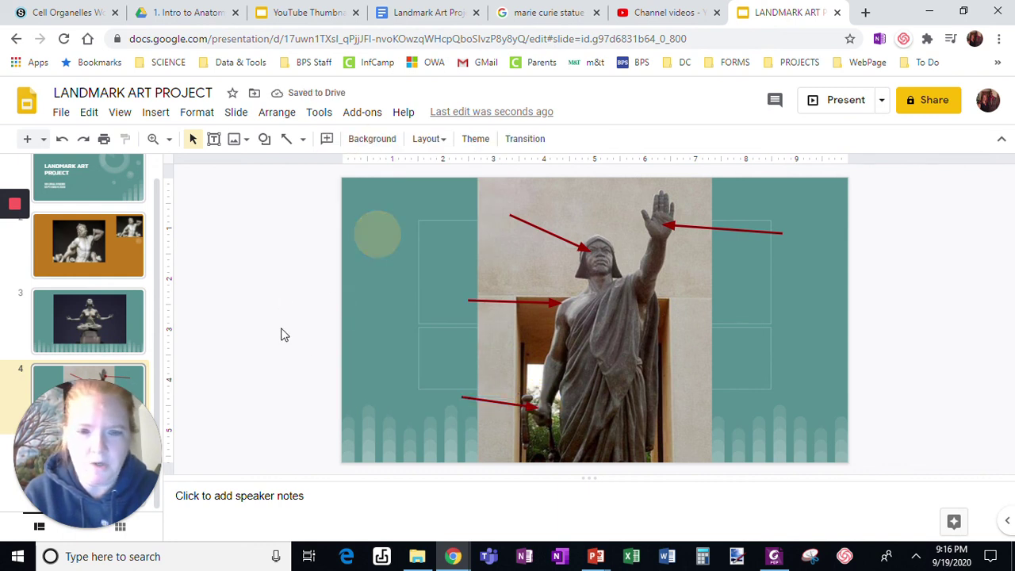